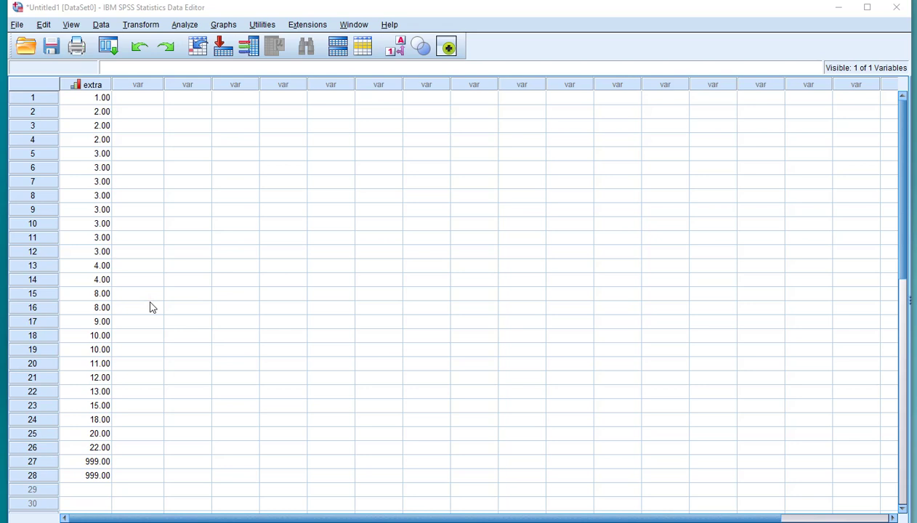
# Bring up the Transform menu for the extra data in the Data Editor
pyautogui.click(131, 338)
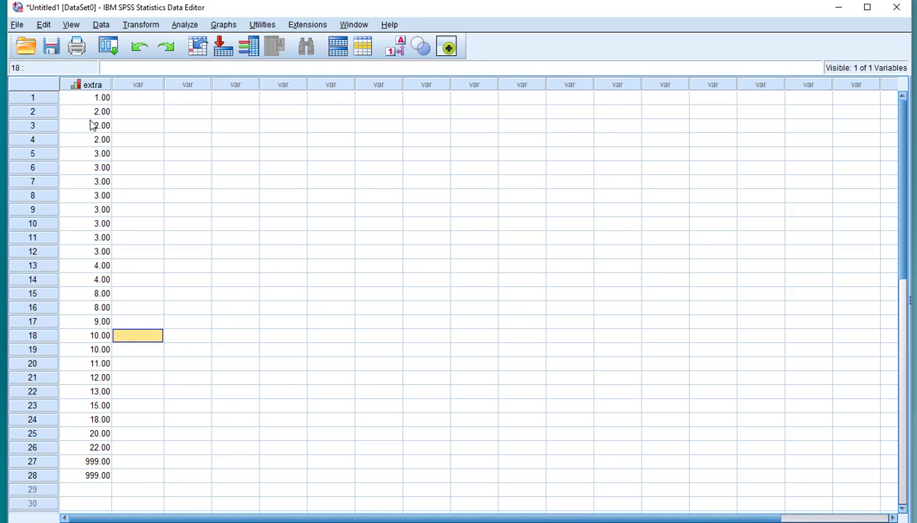
# Start Recode into Different Variables with extra as input and the output named extraRec
pyautogui.click(141, 25)
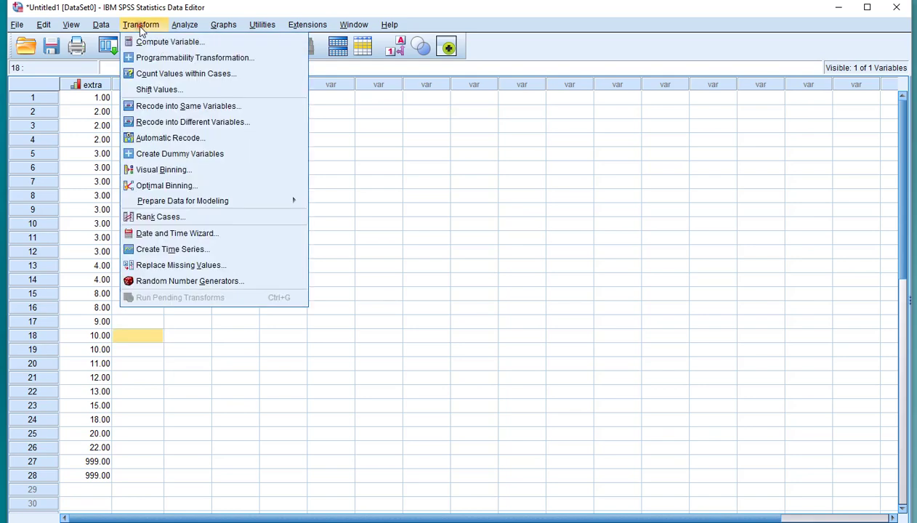
pyautogui.click(219, 125)
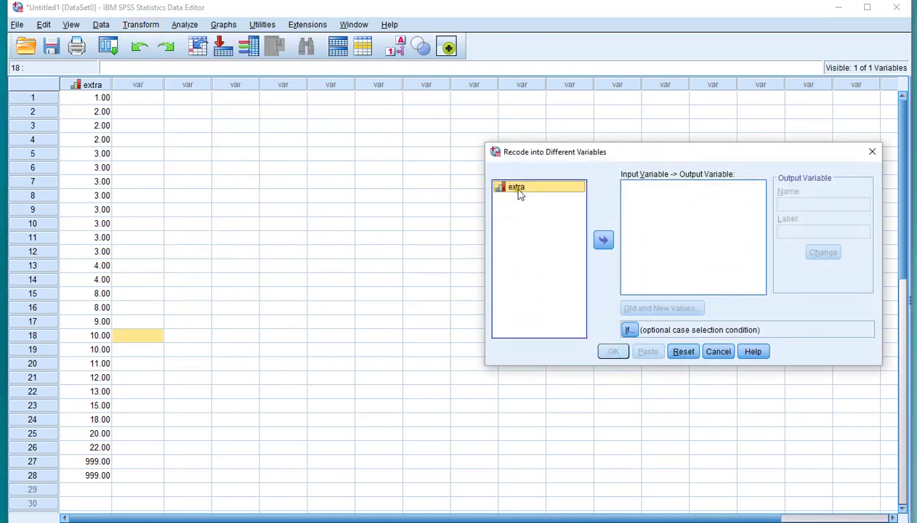
pyautogui.click(603, 240)
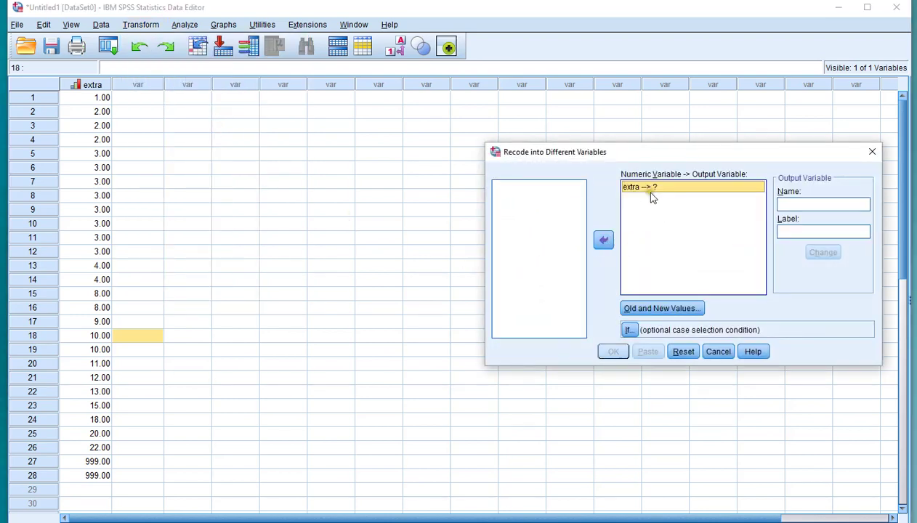
pyautogui.click(799, 203)
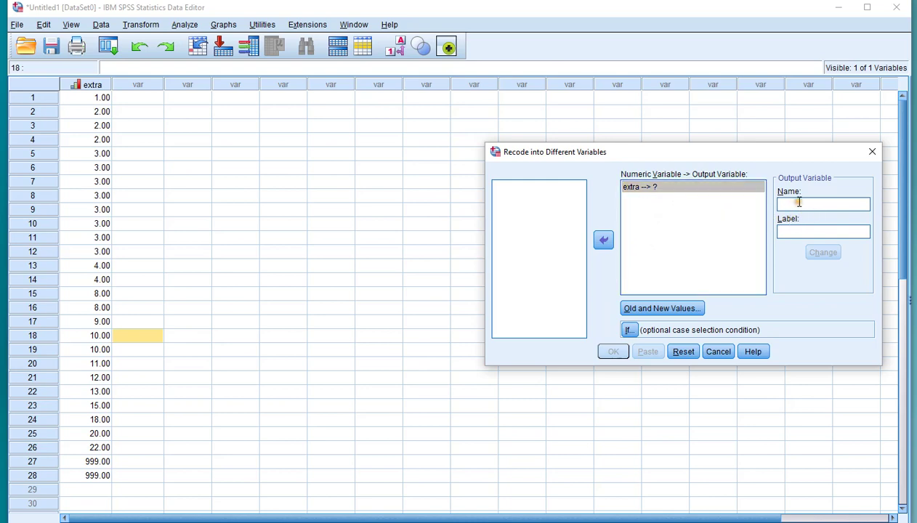
pyautogui.write('extr')
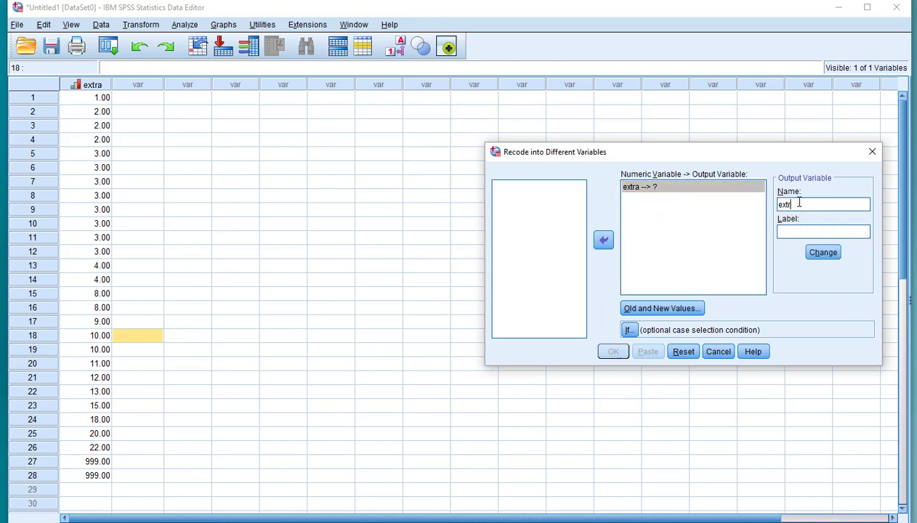
pyautogui.write('aRec')
# Add recode rules: missing becomes system-missing, and lowest through 9 becomes 1
pyautogui.click(661, 308)
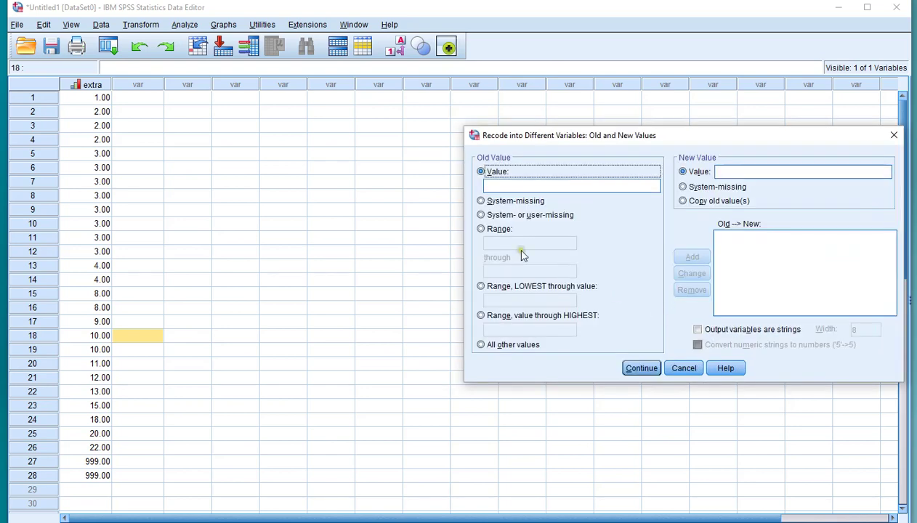
pyautogui.click(509, 215)
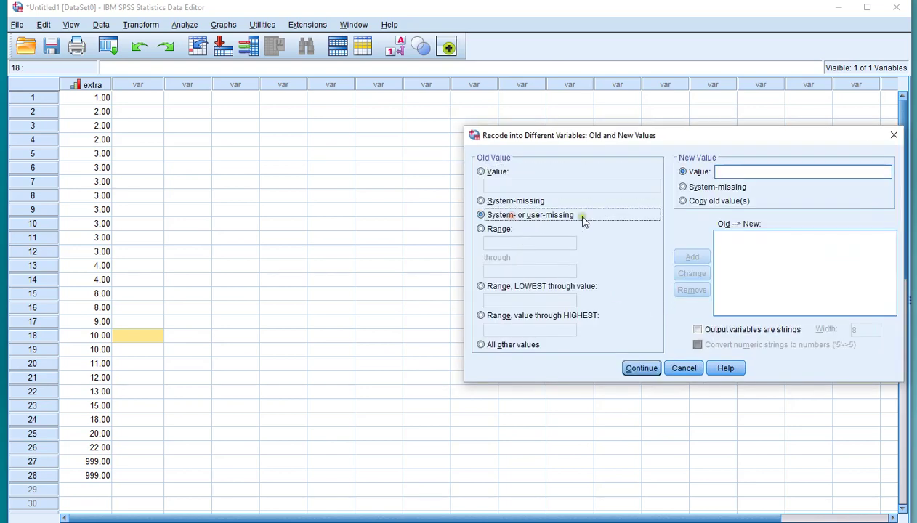
pyautogui.click(683, 187)
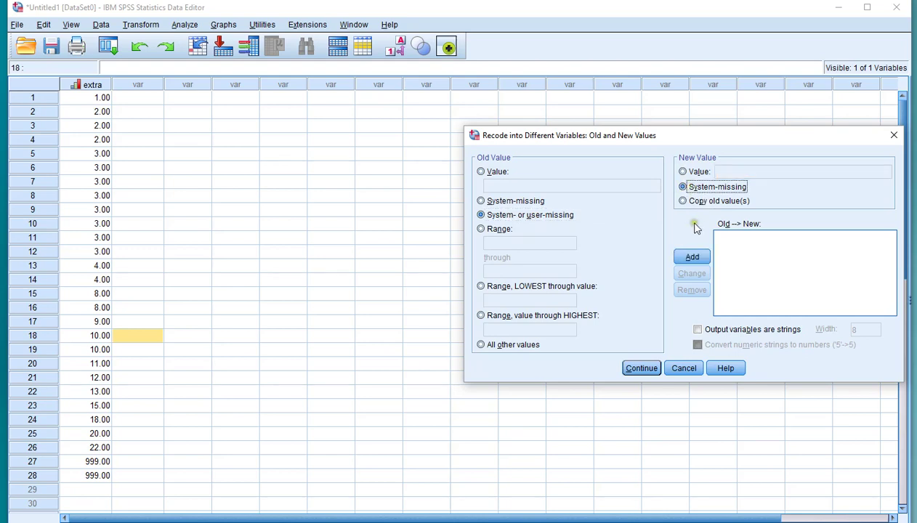
pyautogui.click(691, 257)
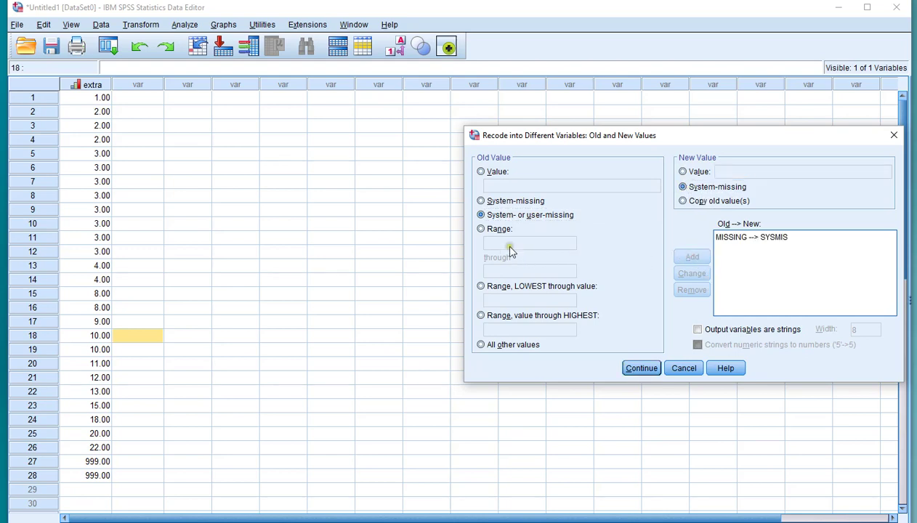
pyautogui.click(491, 286)
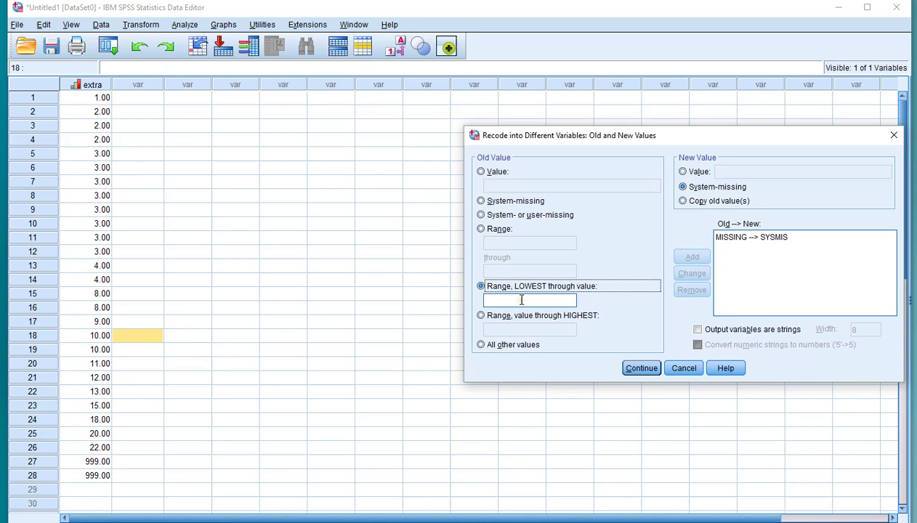
pyautogui.click(521, 300)
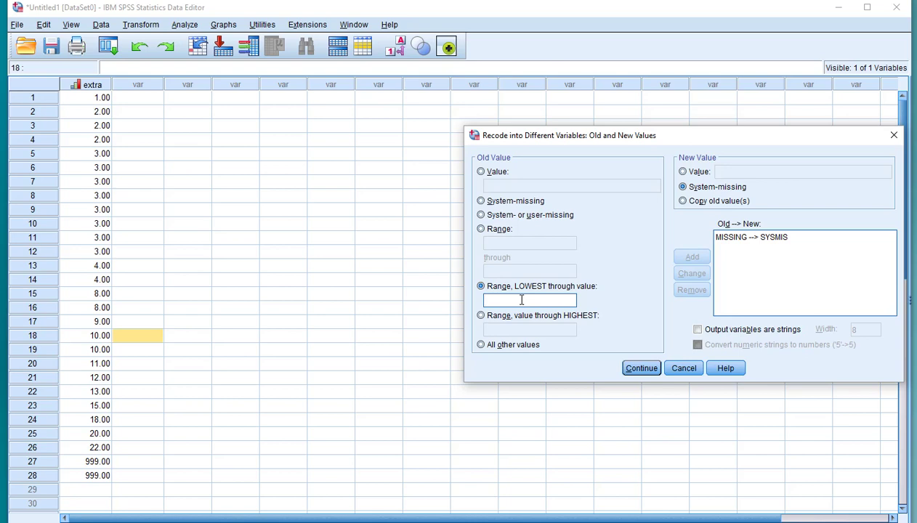
pyautogui.write('9')
pyautogui.click(698, 171)
pyautogui.write('1')
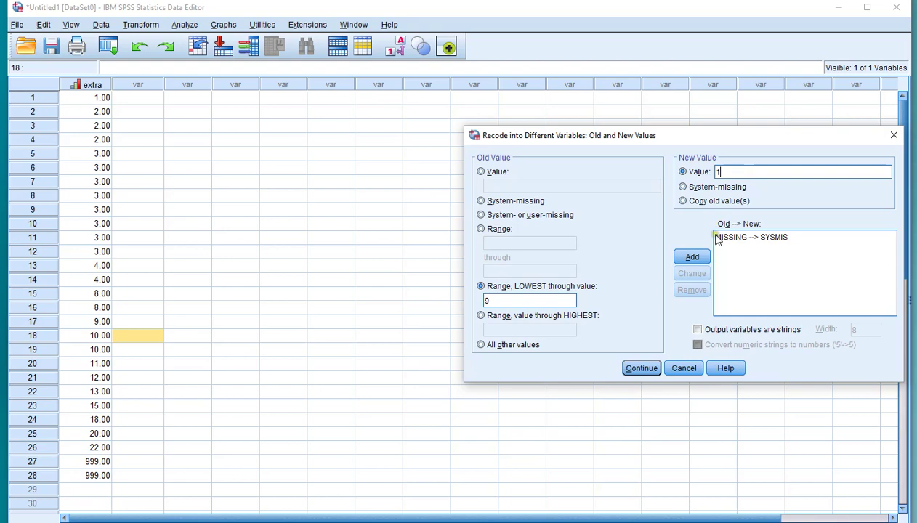
pyautogui.click(694, 256)
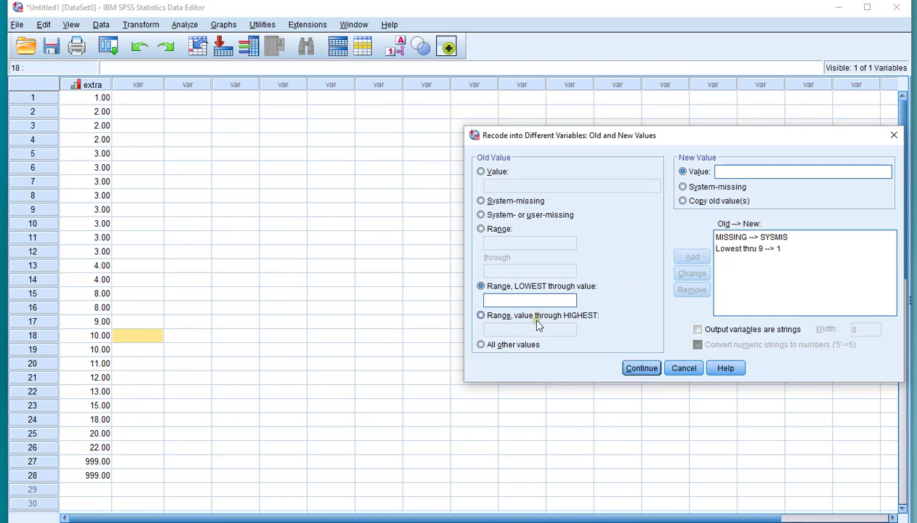
# Add rules 11 through highest becomes 2 and all other values system-missing, then confirm
pyautogui.click(498, 322)
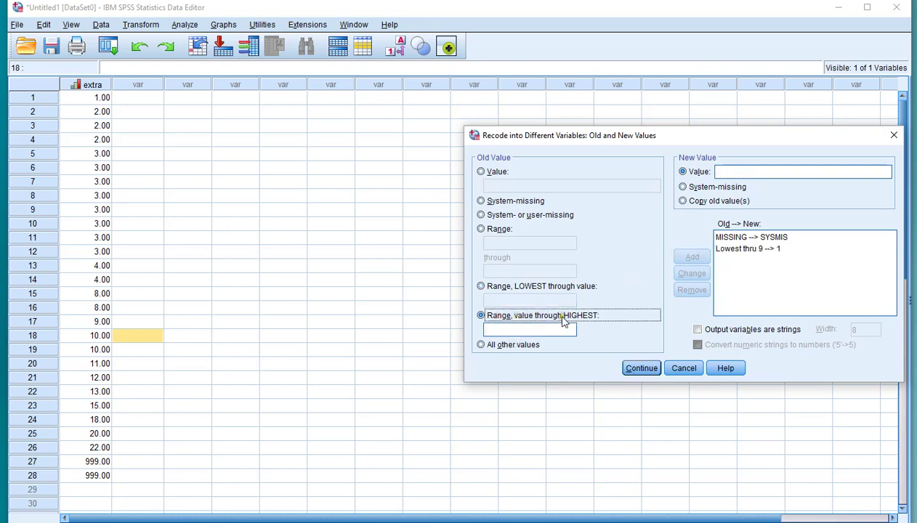
pyautogui.click(514, 331)
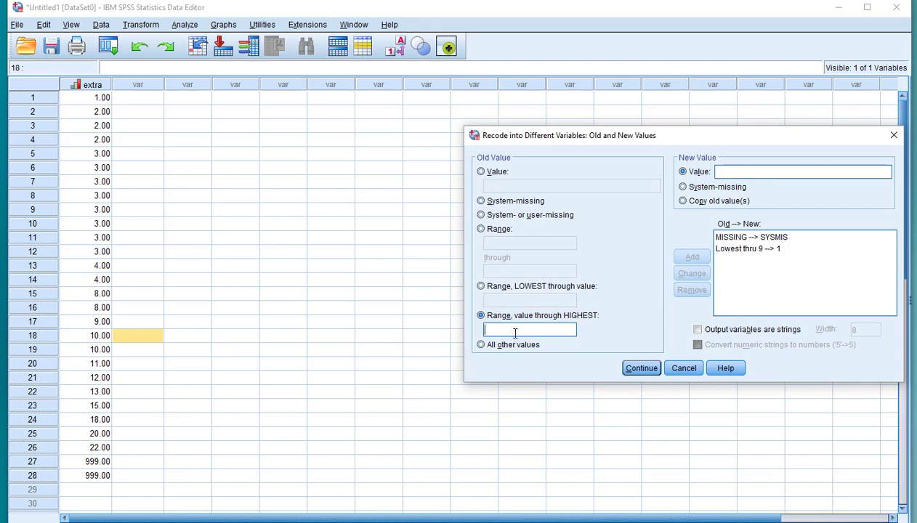
pyautogui.write('11')
pyautogui.click(730, 171)
pyautogui.write('2')
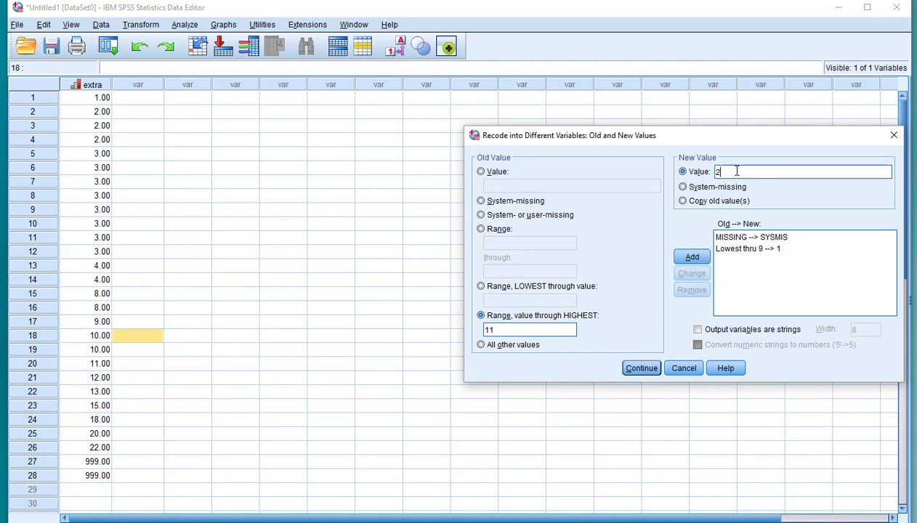
pyautogui.click(692, 257)
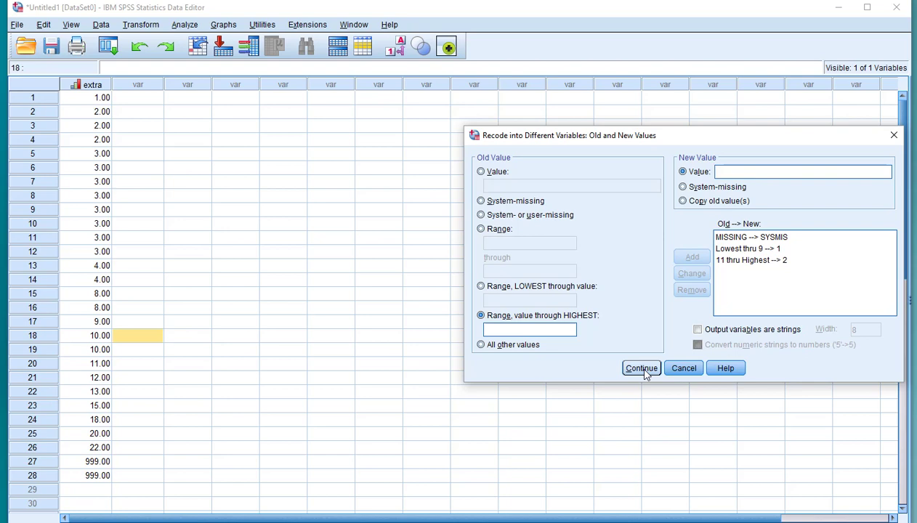
pyautogui.click(511, 345)
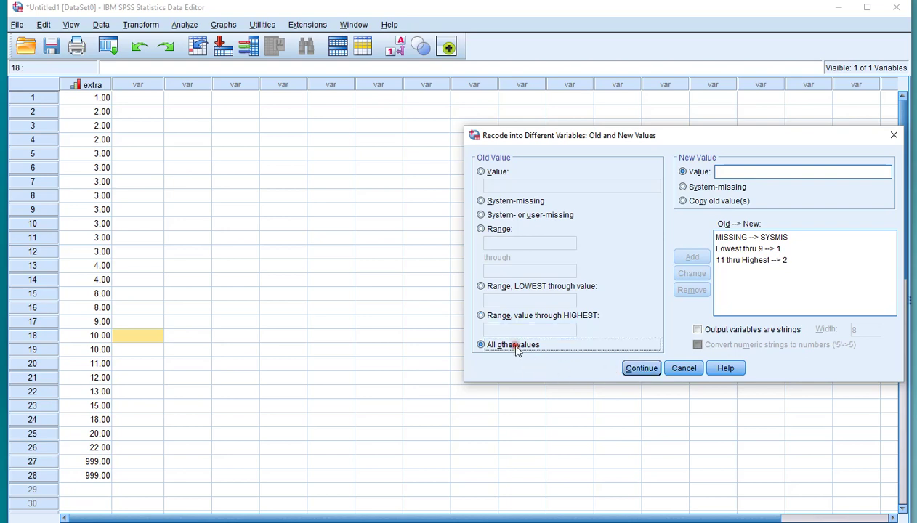
pyautogui.click(696, 188)
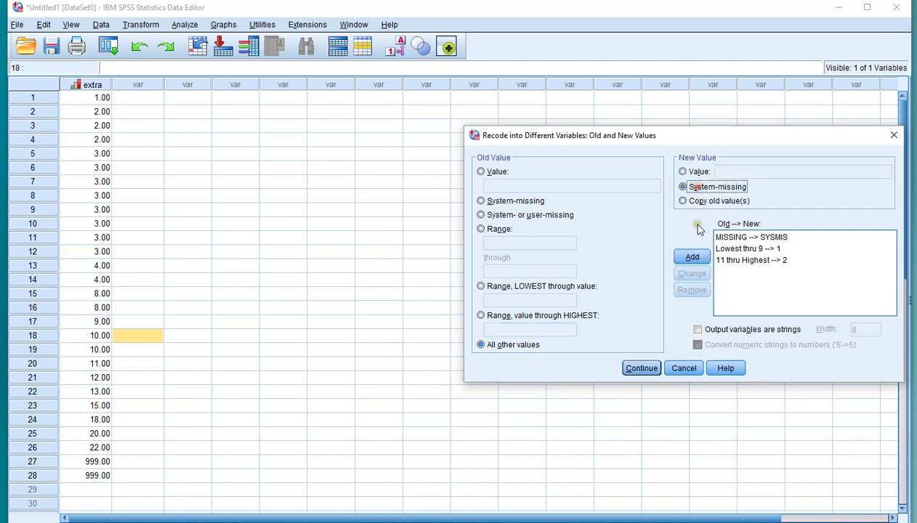
pyautogui.click(694, 257)
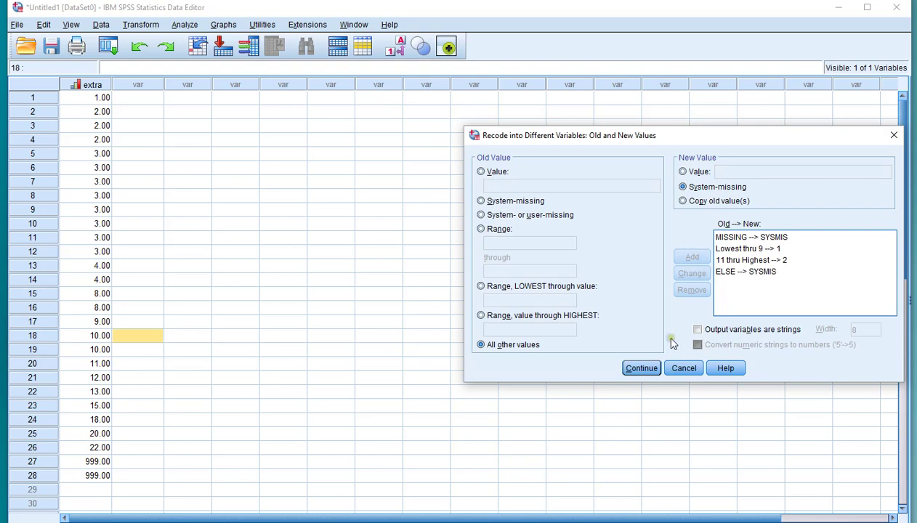
pyautogui.click(642, 369)
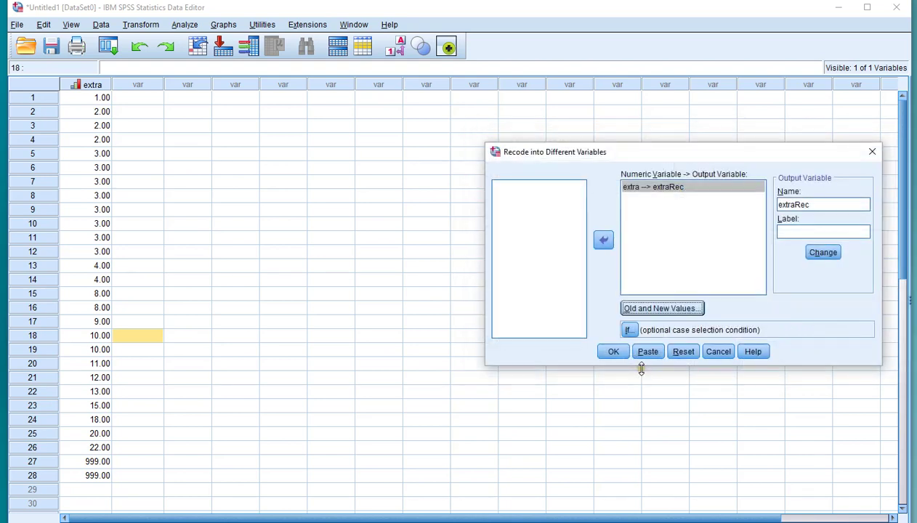
# Run the recode to create extraRec, delete all earlier output, and return to the data grid
pyautogui.click(614, 352)
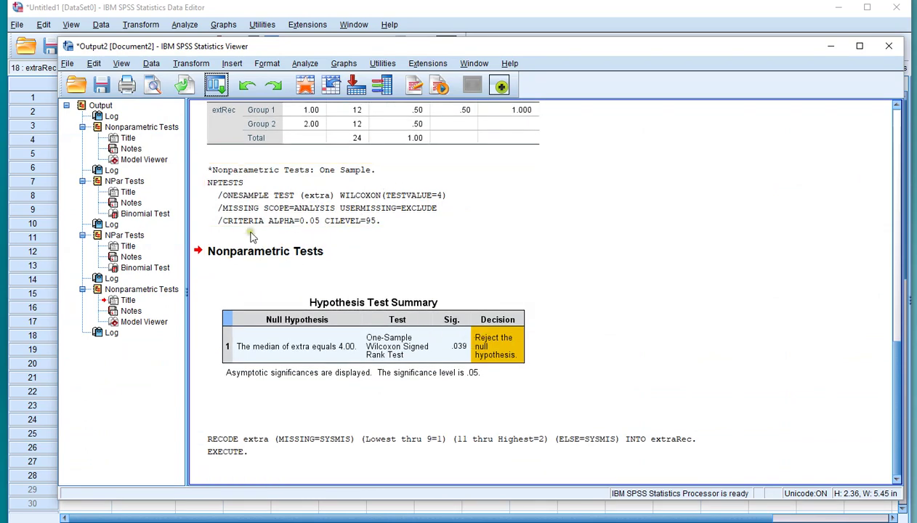
pyautogui.click(84, 107)
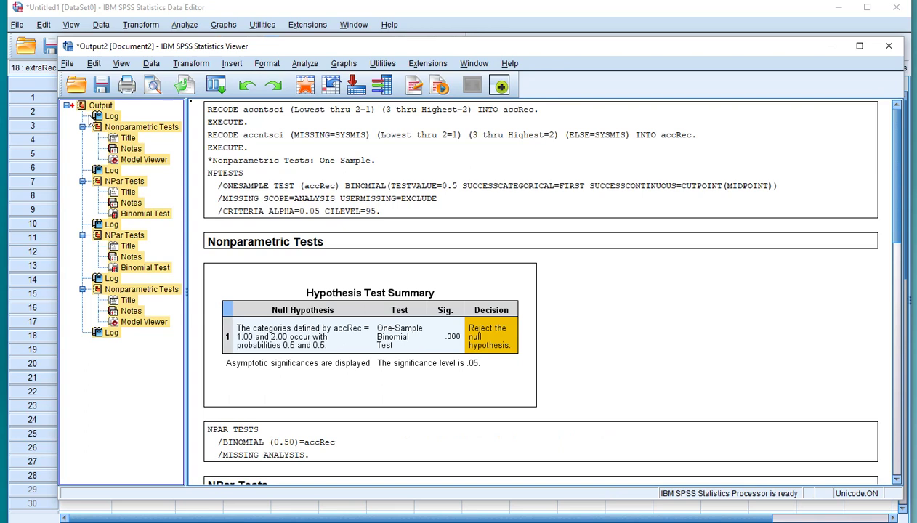
pyautogui.press('Delete')
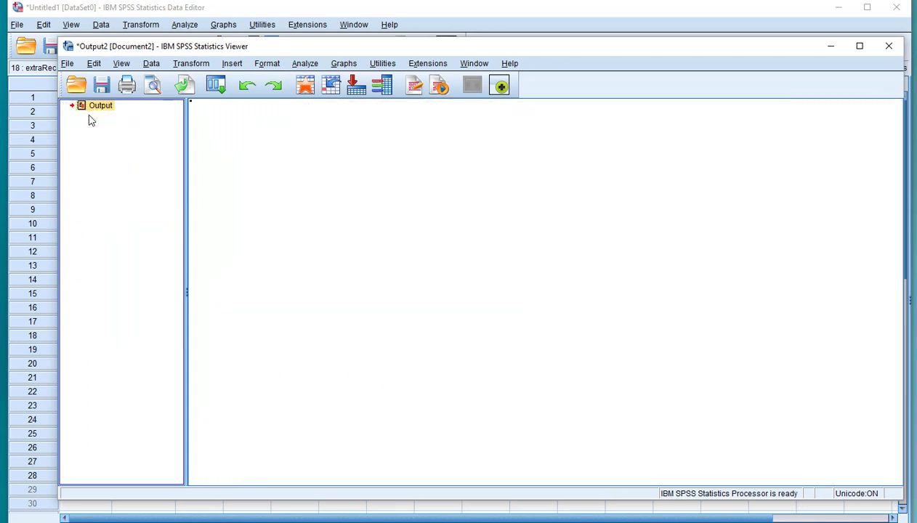
pyautogui.click(411, 10)
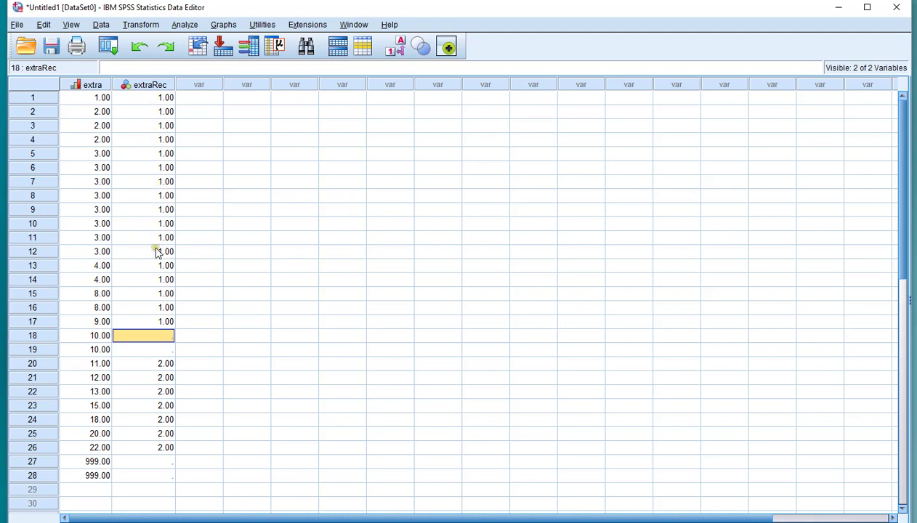
pyautogui.click(152, 324)
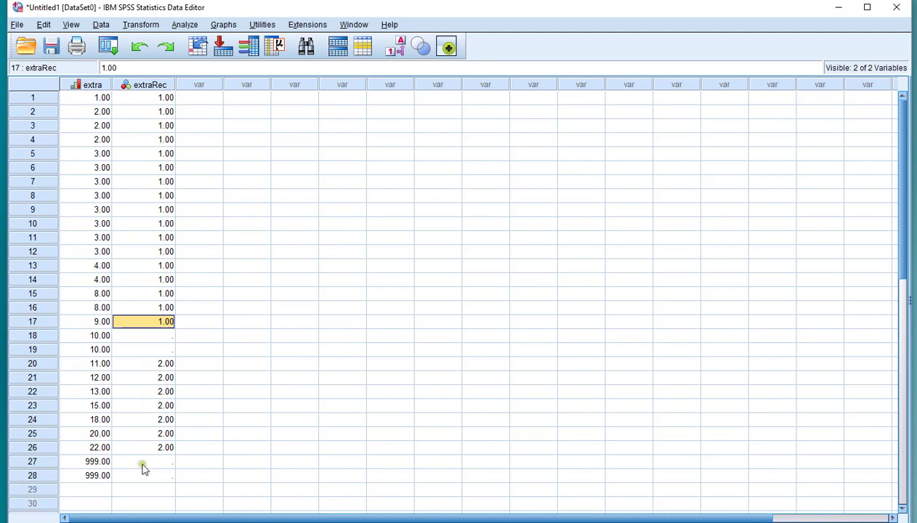
pyautogui.click(128, 338)
pyautogui.moveTo(128, 343); pyautogui.dragTo(128, 352)
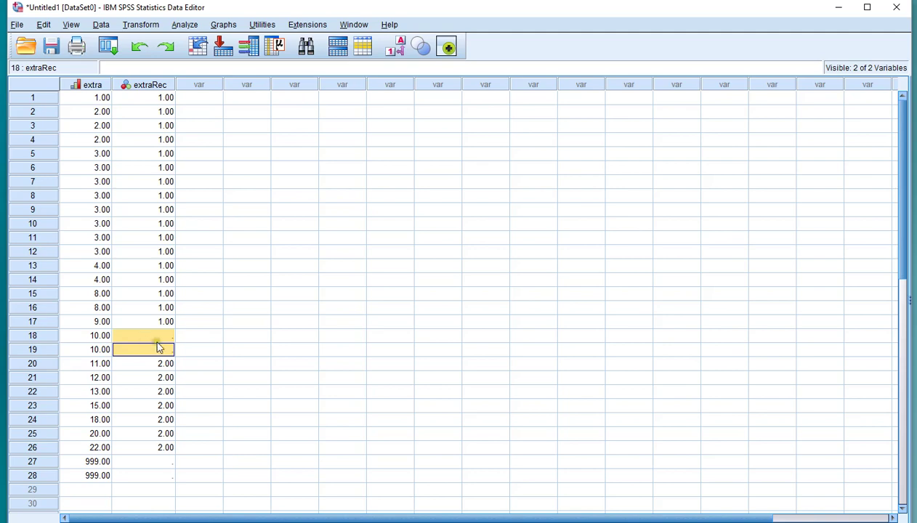
# Run a legacy Binomial test on extraRec with test proportion 0.50
pyautogui.click(185, 25)
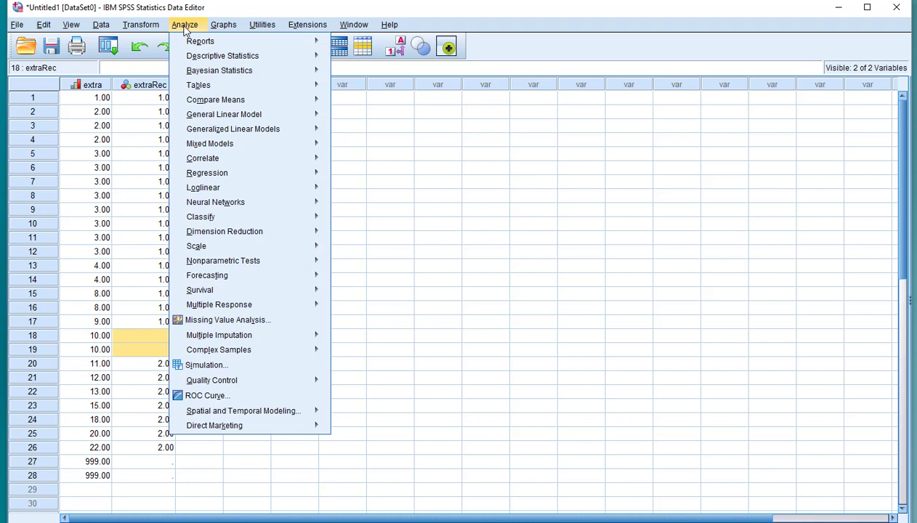
pyautogui.moveTo(218, 260)
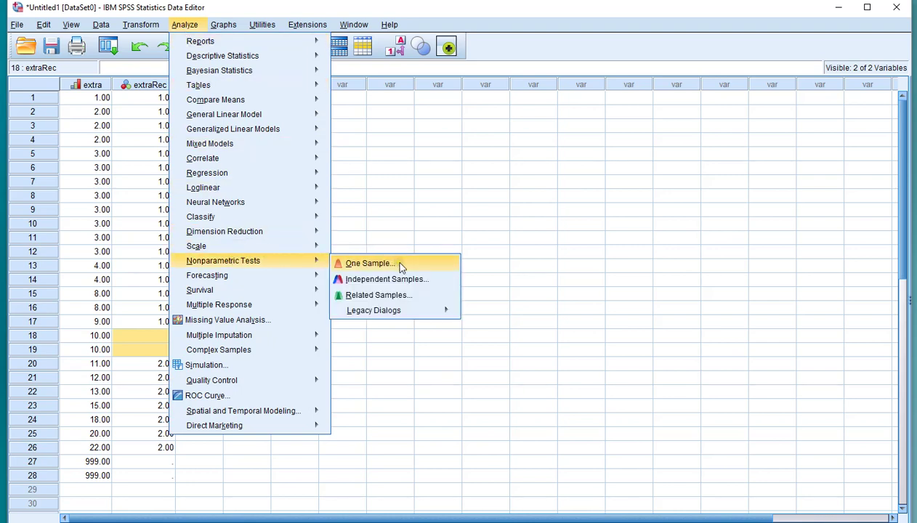
pyautogui.moveTo(401, 317)
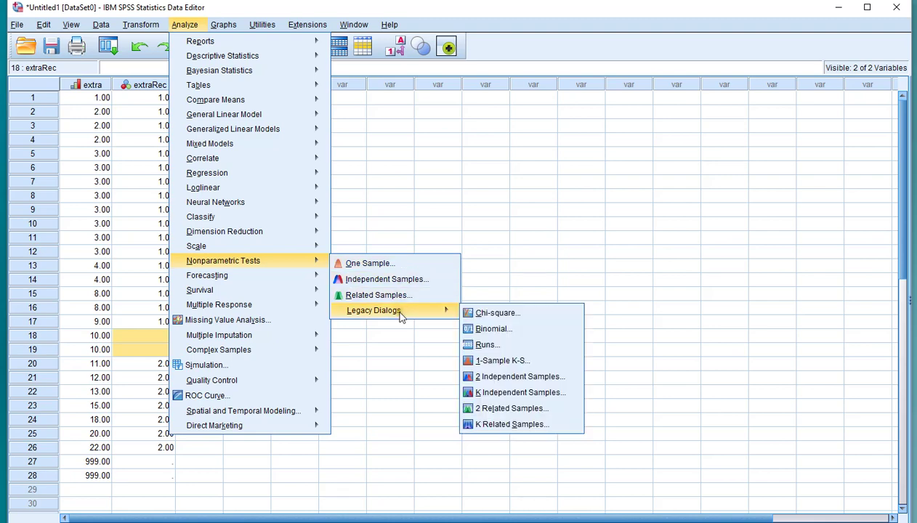
pyautogui.click(515, 331)
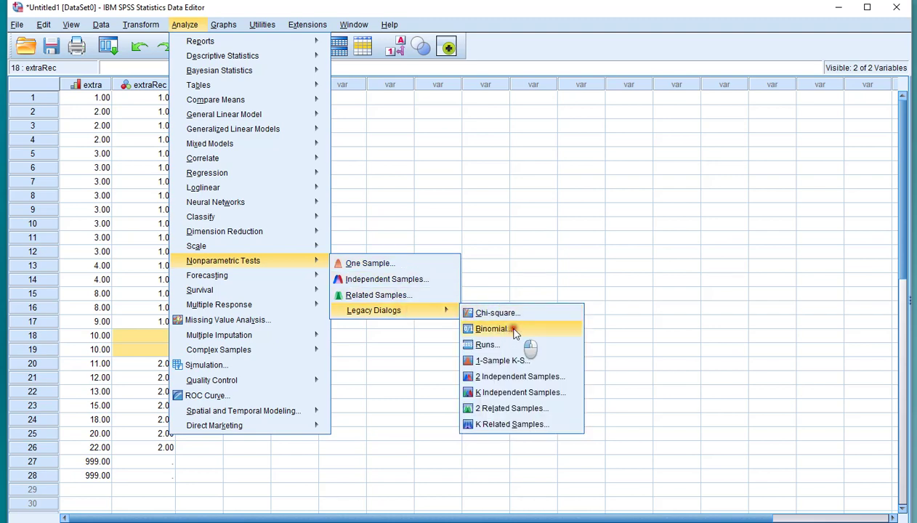
pyautogui.click(504, 221)
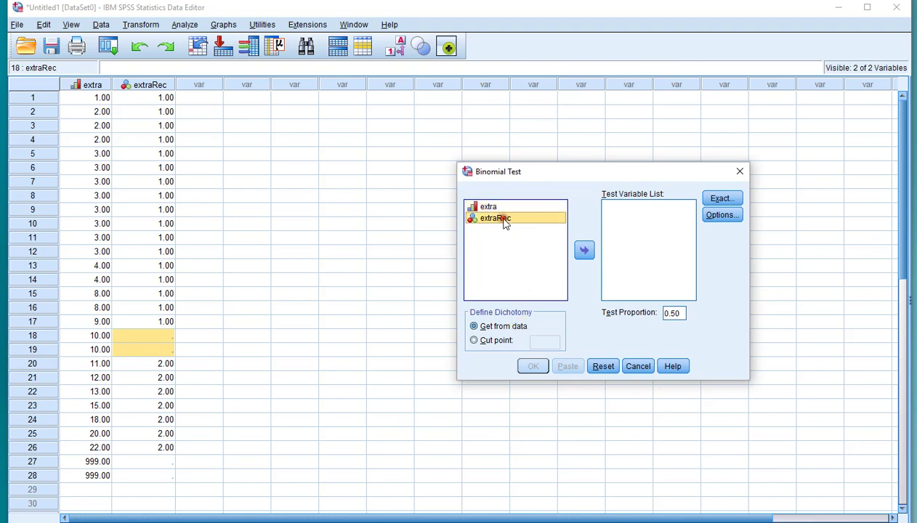
pyautogui.click(584, 250)
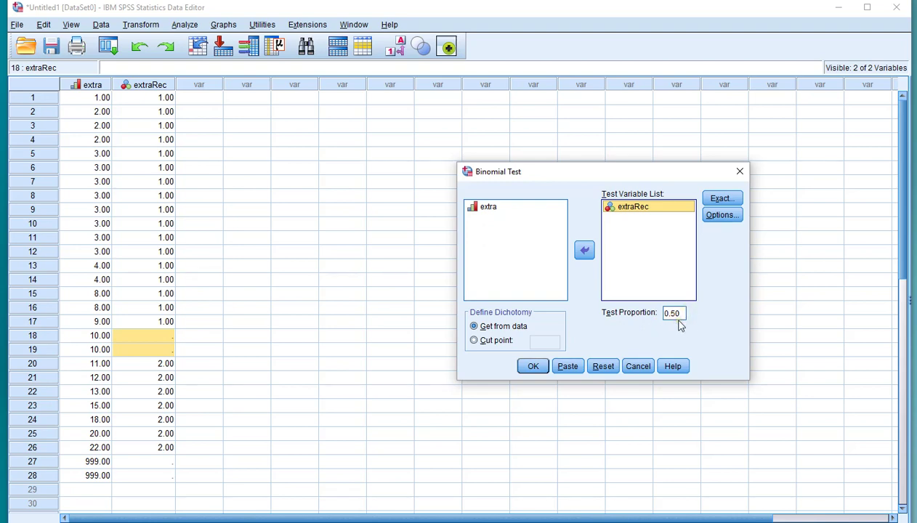
pyautogui.click(534, 368)
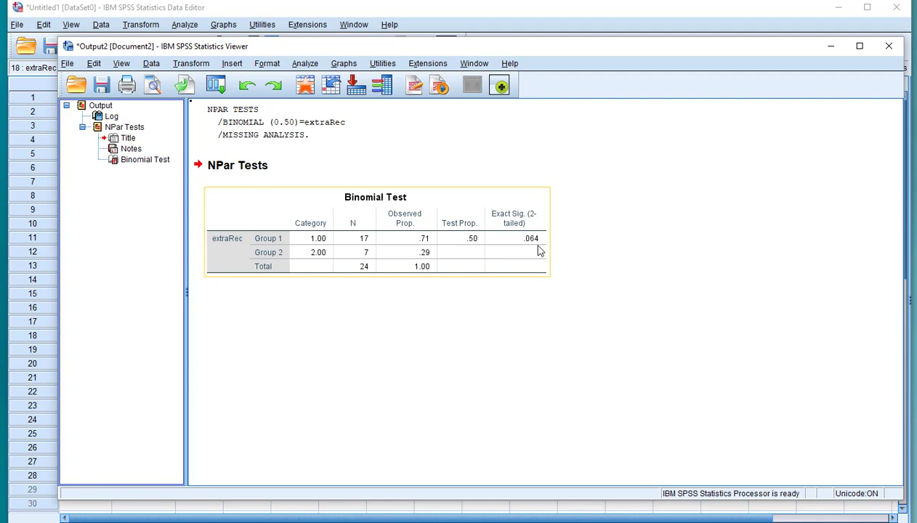
# Return to the Data Editor after the binomial result of 17 vs 7, sig. .064
pyautogui.click(513, 12)
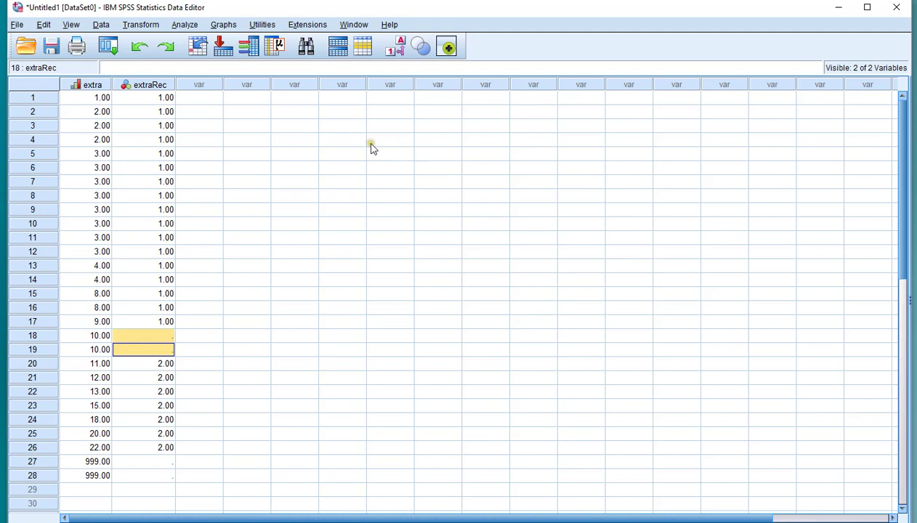
# Open One-Sample Nonparametric Tests and keep only extraRec as the test field
pyautogui.click(184, 24)
pyautogui.moveTo(218, 265)
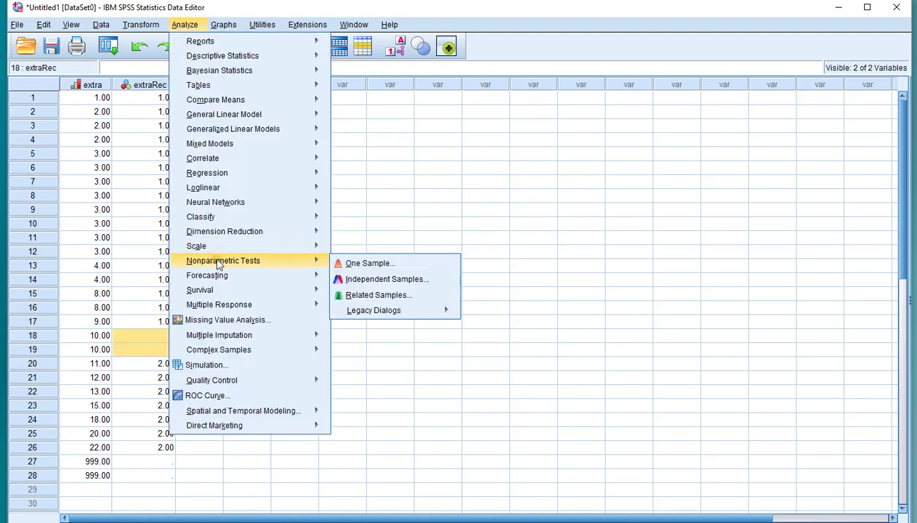
pyautogui.click(412, 263)
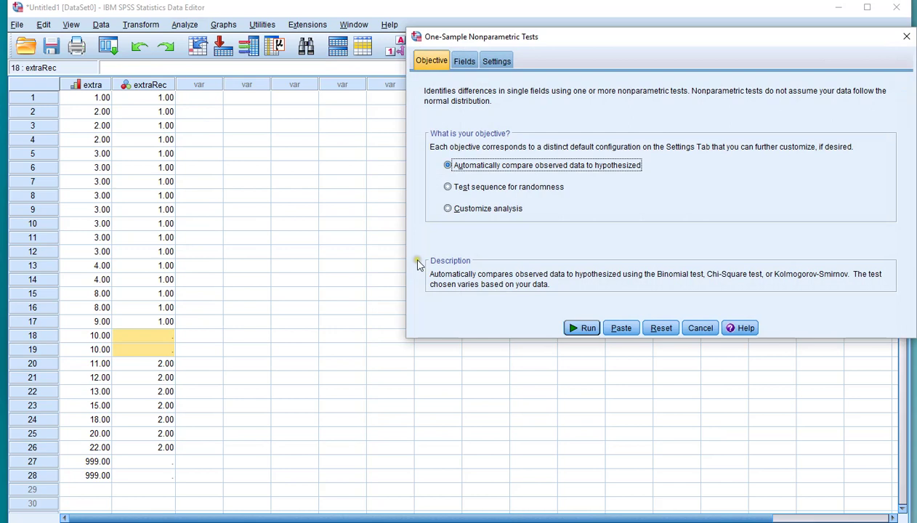
pyautogui.click(464, 62)
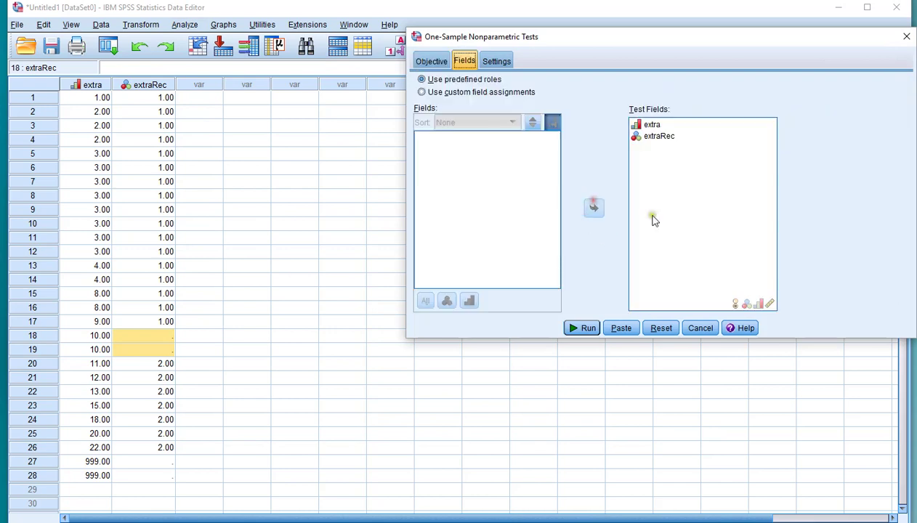
pyautogui.click(646, 125)
pyautogui.keyDown('shift'); pyautogui.click(646, 136); pyautogui.keyUp('shift')
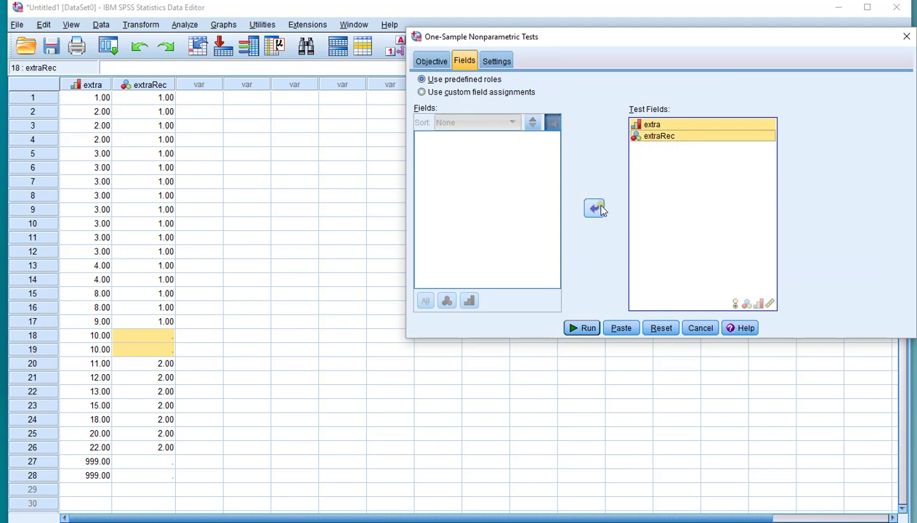
pyautogui.click(594, 208)
pyautogui.click(491, 222)
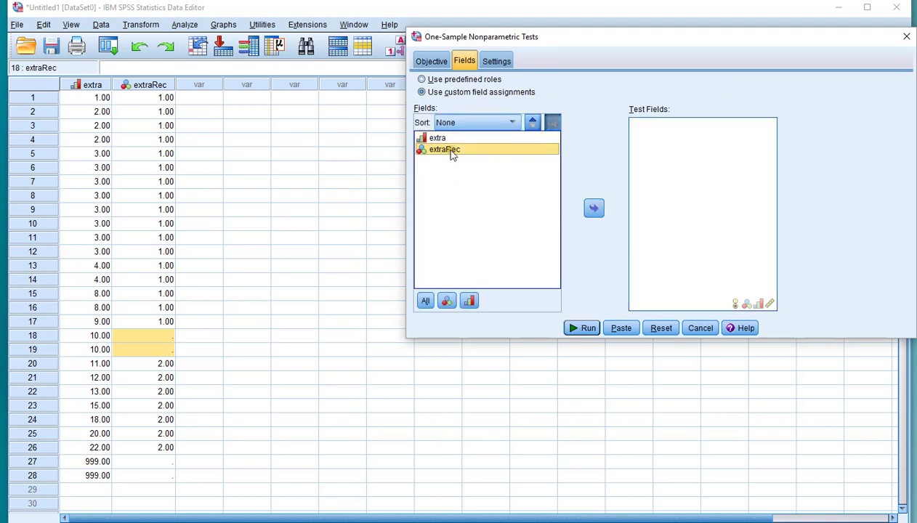
pyautogui.click(594, 210)
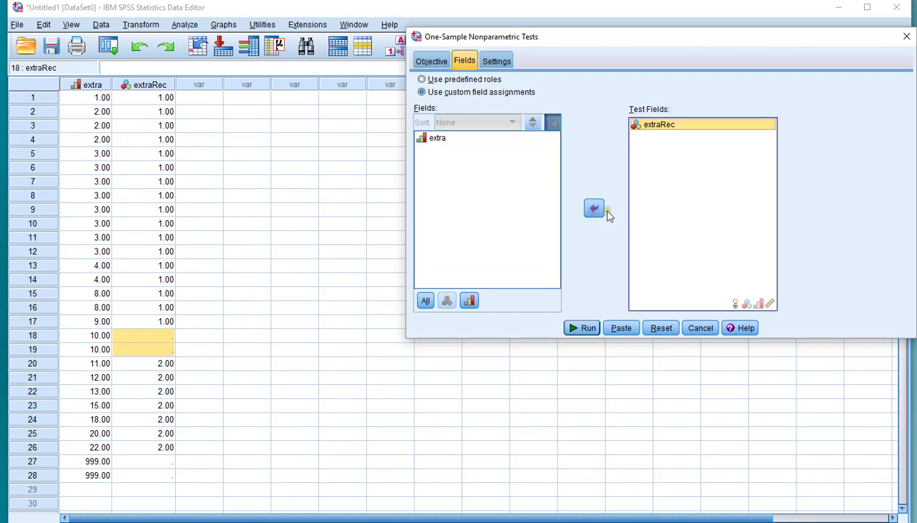
# Customize the tests to a binomial test with proportion 0.5 and run it on extraRec
pyautogui.click(497, 62)
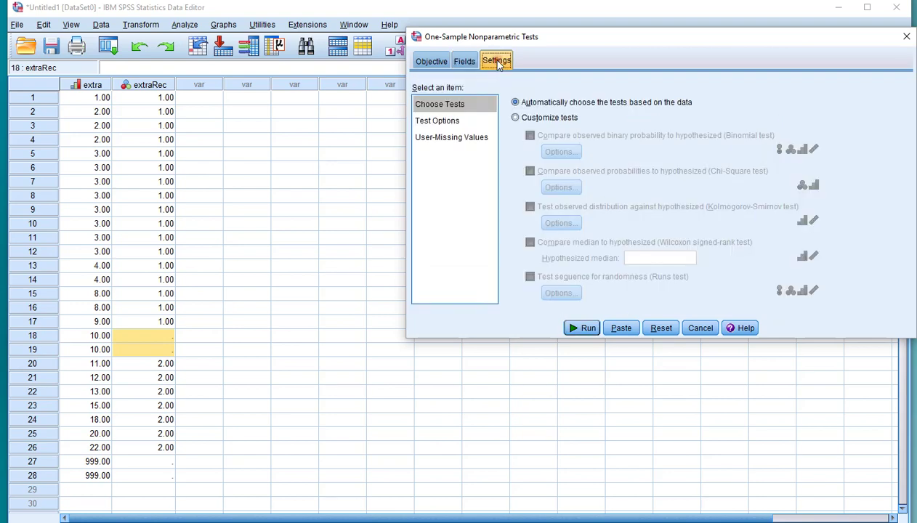
pyautogui.click(517, 118)
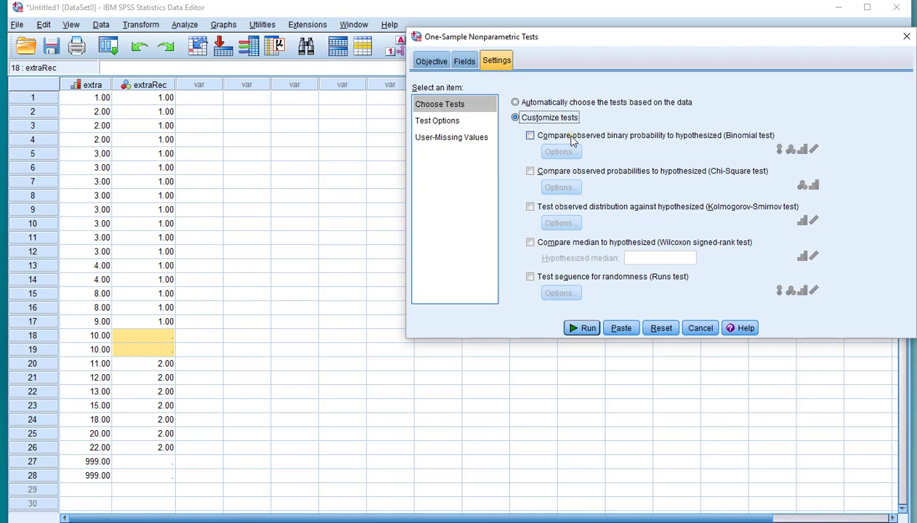
pyautogui.click(572, 137)
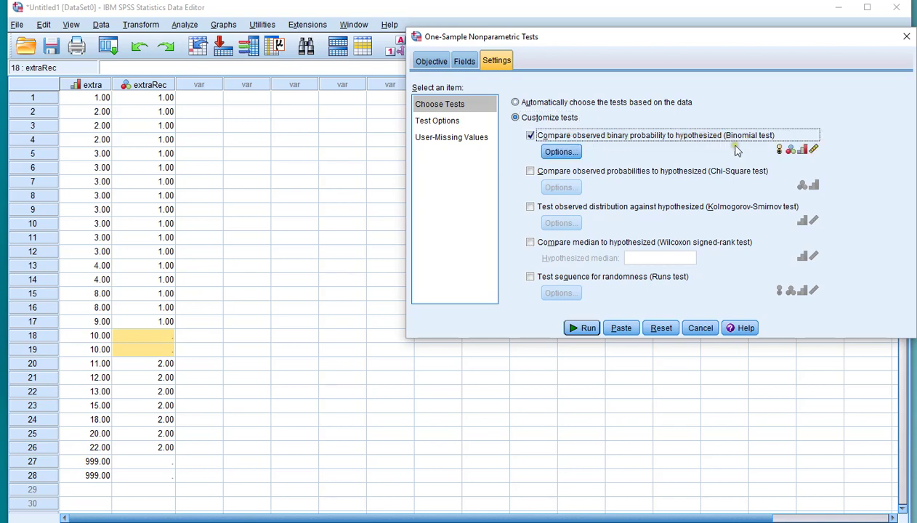
pyautogui.click(552, 154)
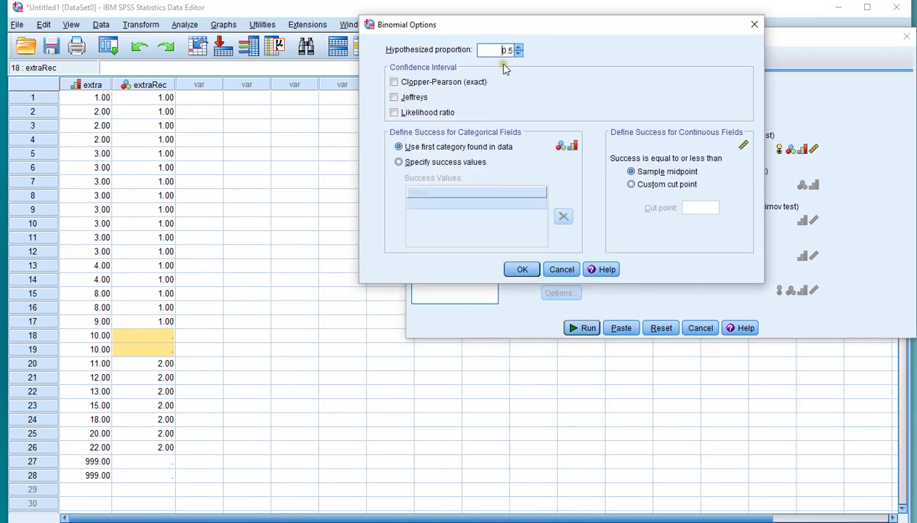
pyautogui.moveTo(504, 54); pyautogui.dragTo(512, 50)
pyautogui.click(517, 266)
pyautogui.click(587, 328)
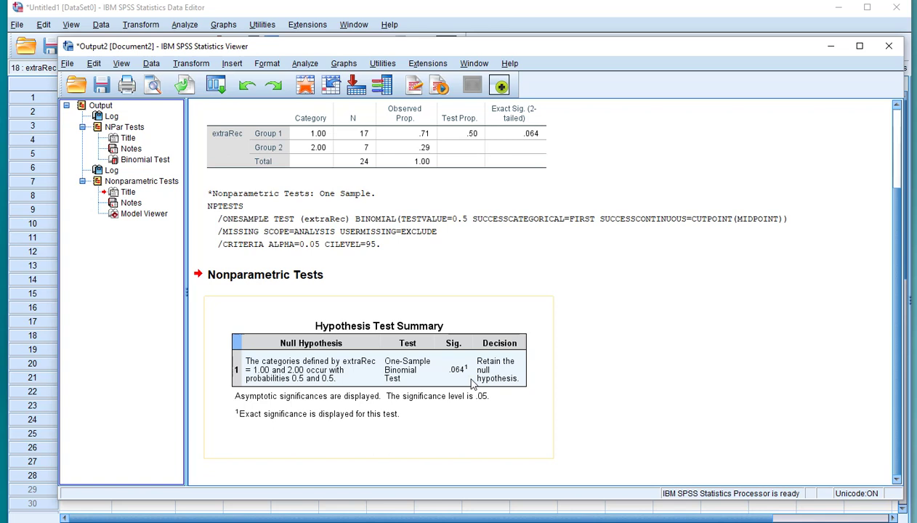
# In the Data Editor, select the two extra cases of 4, then cases 8 through 22
pyautogui.click(451, 12)
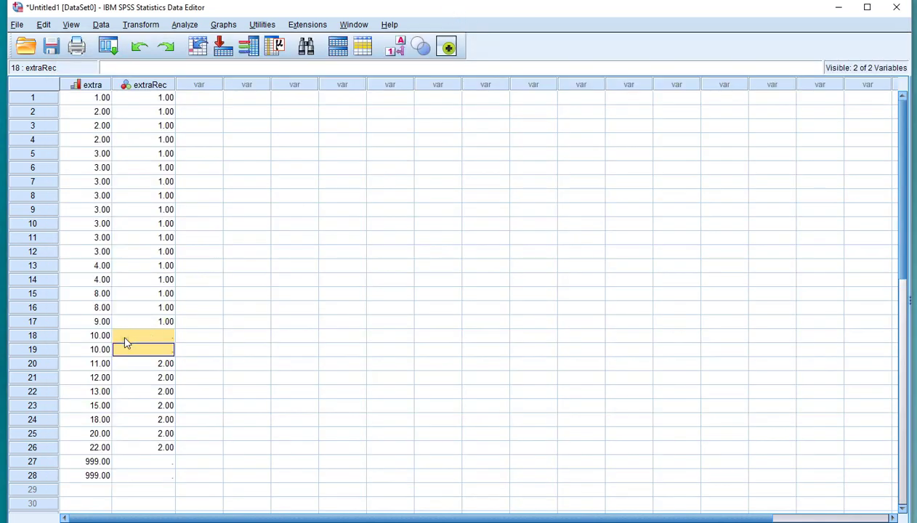
pyautogui.moveTo(94, 266); pyautogui.dragTo(97, 279)
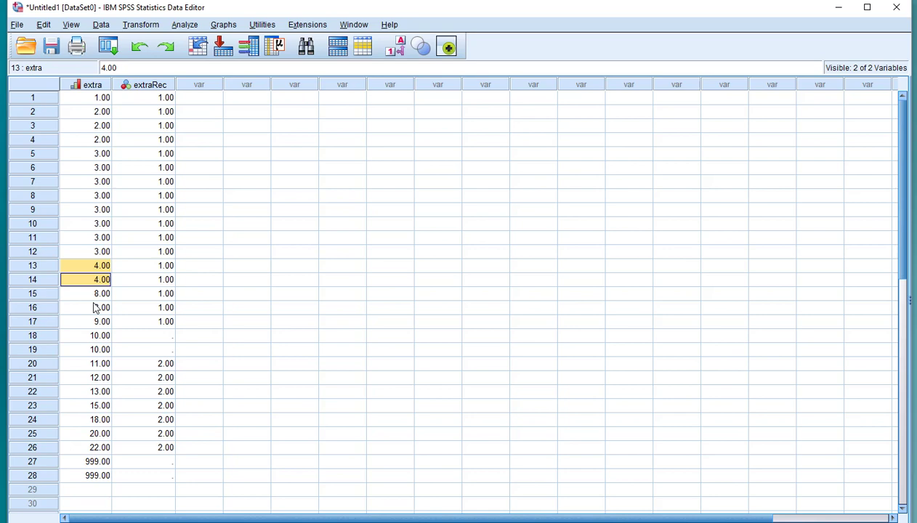
pyautogui.moveTo(97, 294); pyautogui.dragTo(121, 448)
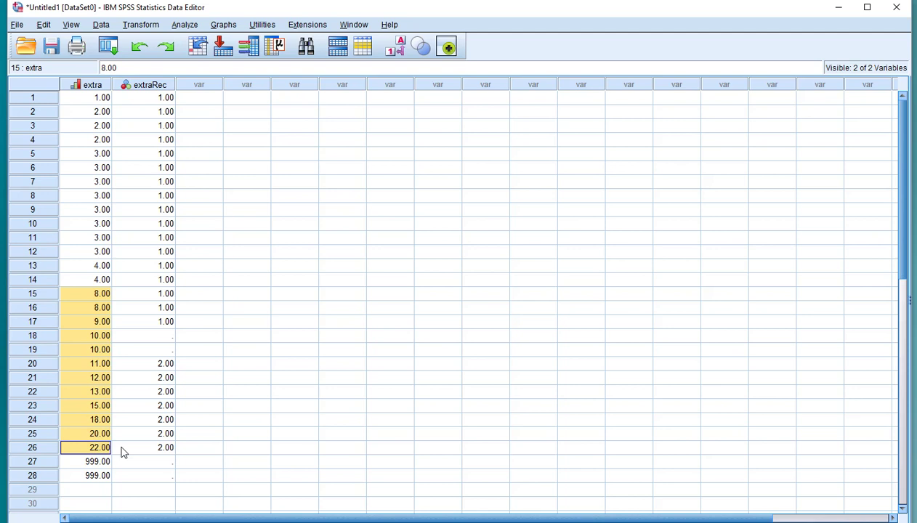